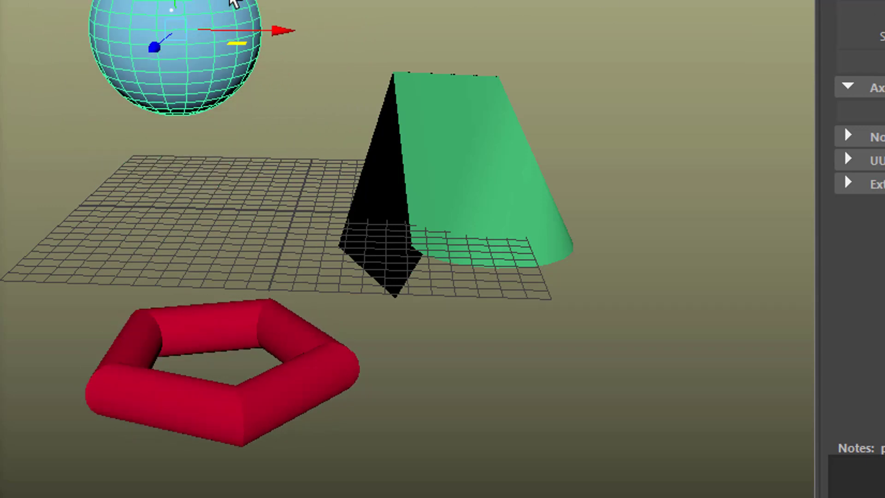
# Rotate the sphere with the Rotate tool to show the cone deforming.
pyautogui.press('e')
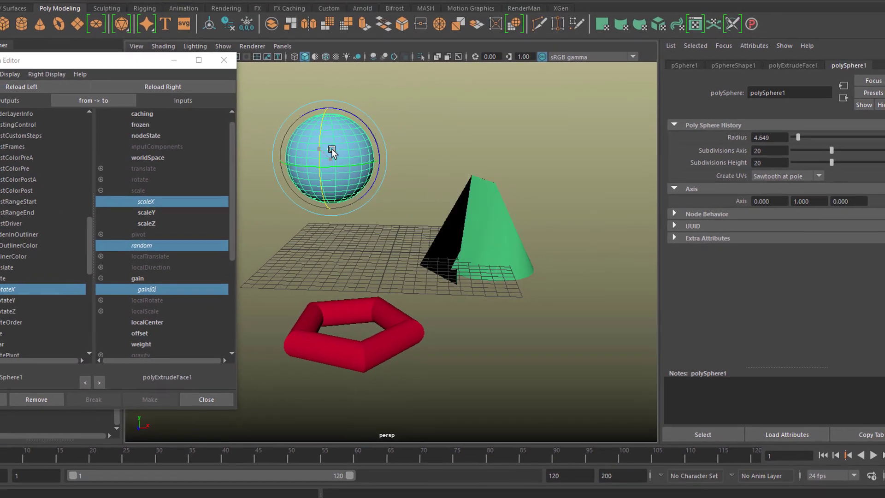
pyautogui.moveTo(345, 160); pyautogui.dragTo(345, 162)
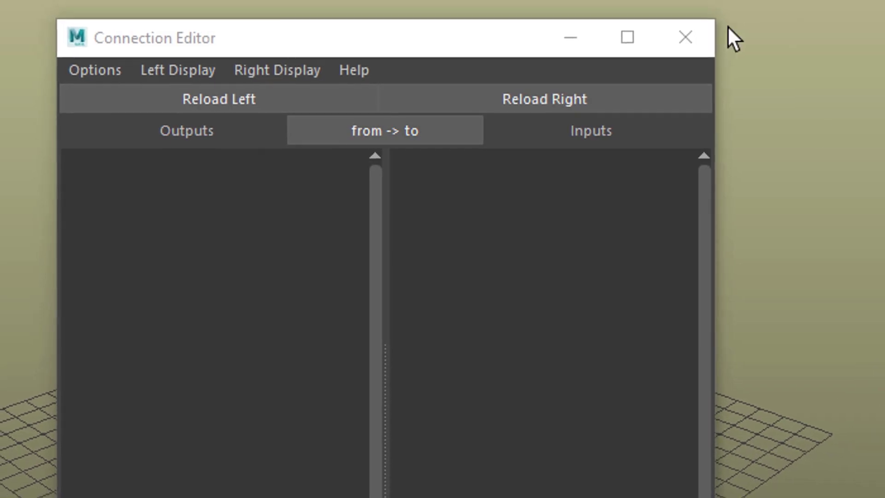
# Close the Connection Editor, create a polygon sphere, and move it along X and up.
pyautogui.click(690, 35)
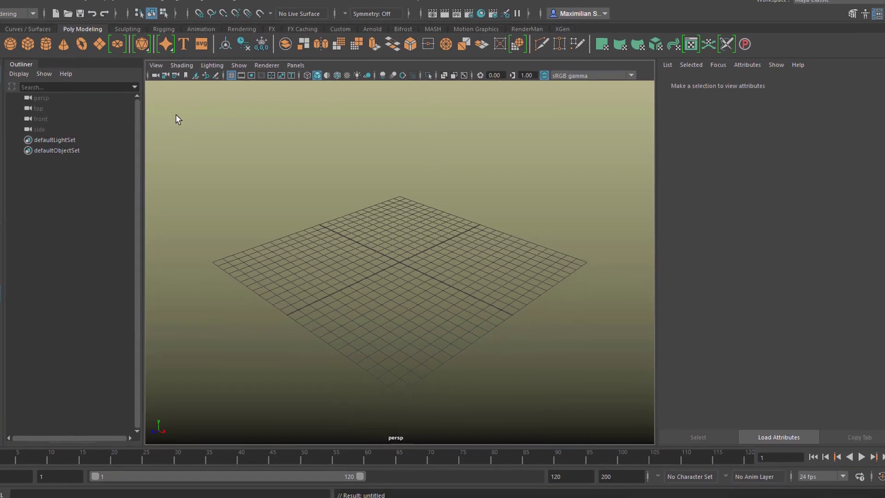
pyautogui.click(39, 49)
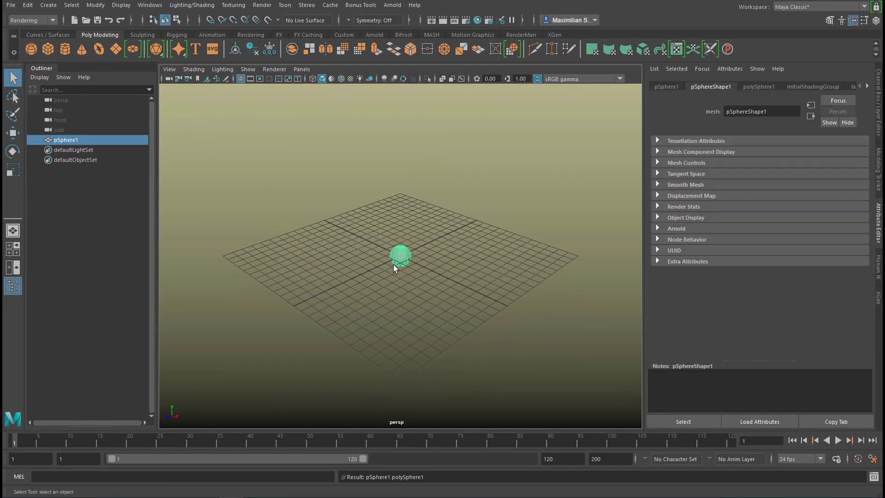
pyautogui.press('w')
pyautogui.moveTo(435, 274); pyautogui.dragTo(377, 247)
pyautogui.moveTo(352, 183); pyautogui.dragTo(338, 157)
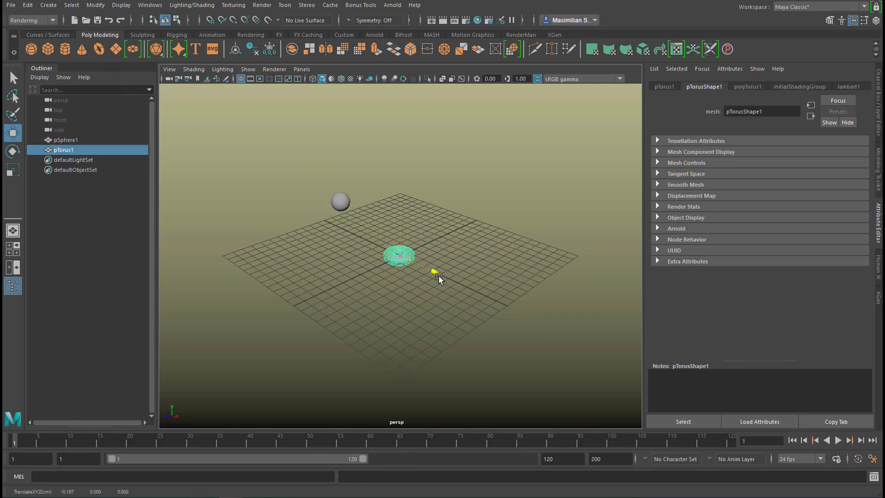
# Move the torus right and up, add a polygon cone, then select the sphere.
pyautogui.moveTo(434, 273); pyautogui.dragTo(478, 246)
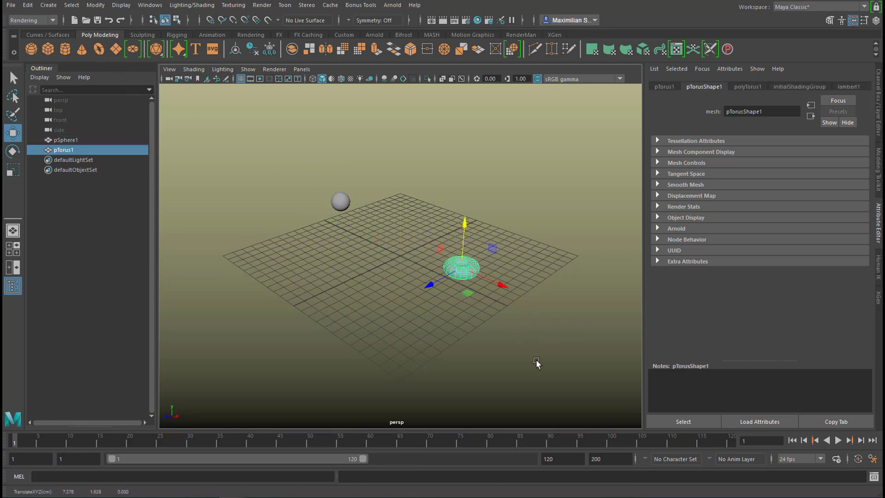
pyautogui.keyDown('alt'); pyautogui.moveTo(463, 353); pyautogui.dragTo(500, 340); pyautogui.keyUp('alt')
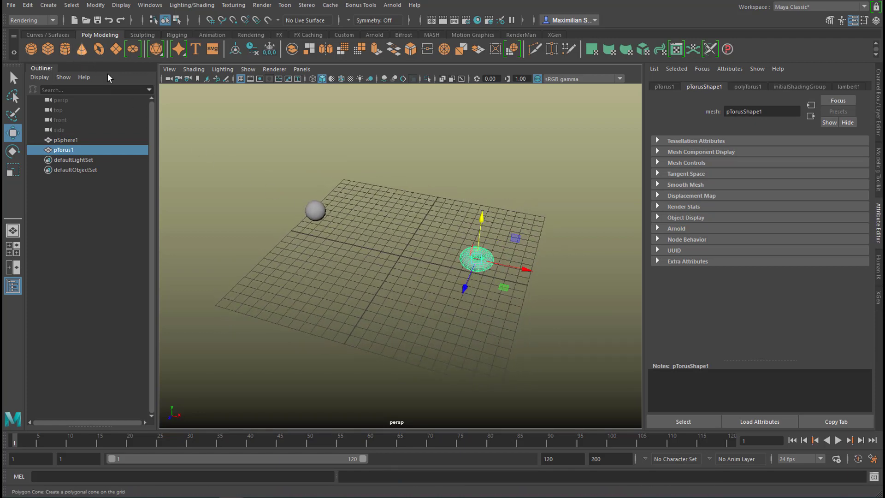
pyautogui.click(81, 49)
pyautogui.keyDown('alt'); pyautogui.moveTo(452, 302); pyautogui.dragTo(462, 319); pyautogui.keyUp('alt')
pyautogui.keyDown('alt'); pyautogui.moveTo(462, 320); pyautogui.dragTo(467, 299); pyautogui.keyUp('alt')
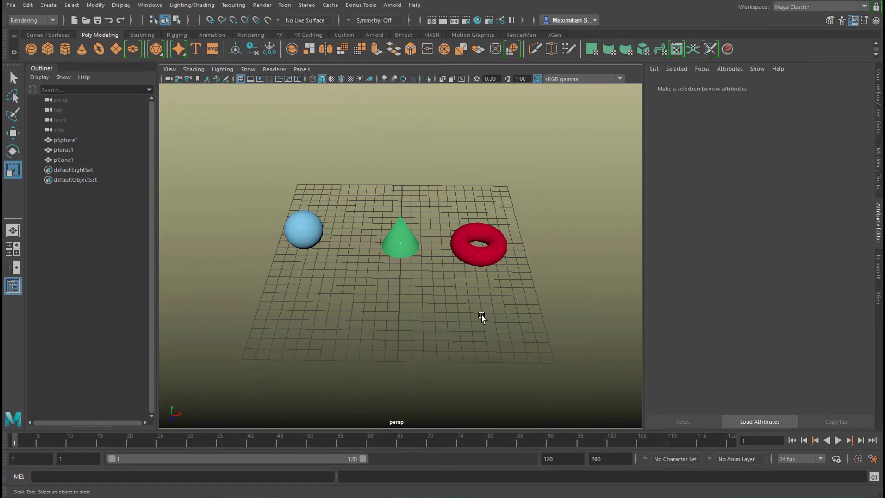
pyautogui.keyDown('alt'); pyautogui.moveTo(480, 318); pyautogui.dragTo(458, 320); pyautogui.keyUp('alt')
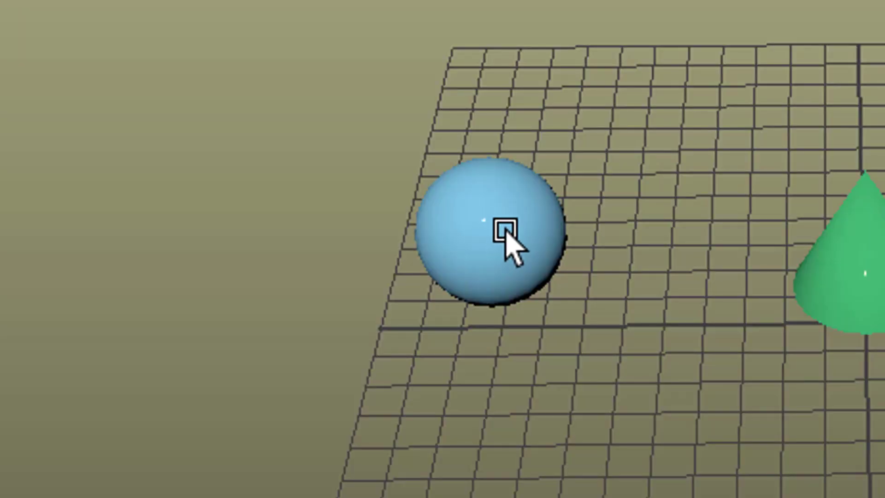
pyautogui.click(326, 205)
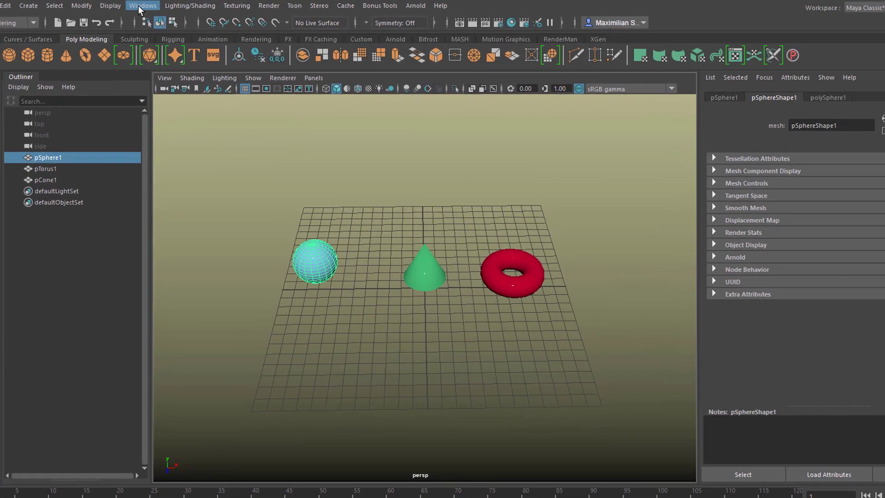
# Open the Connection Editor from Windows > General Editors and place it left of the viewport.
pyautogui.click(139, 6)
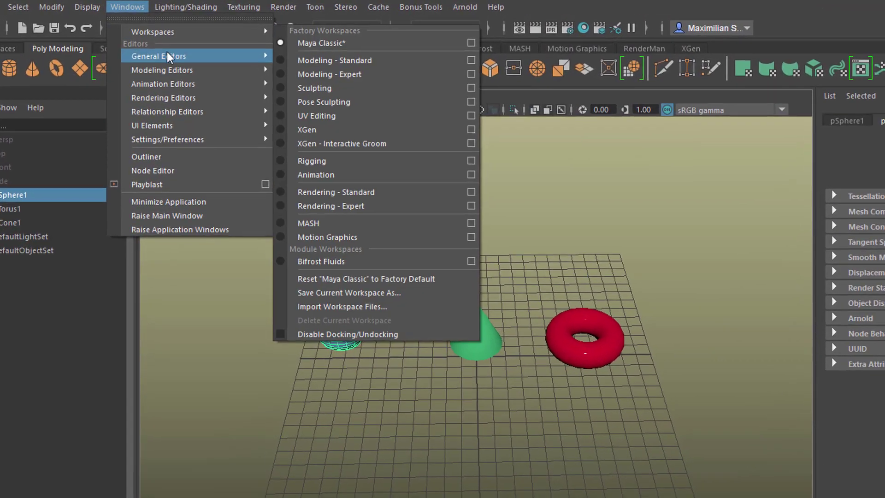
pyautogui.moveTo(172, 46)
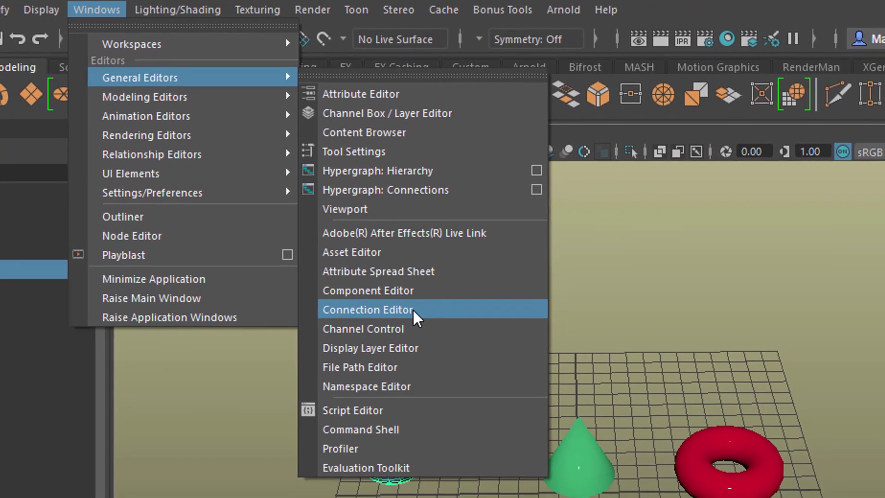
pyautogui.click(413, 309)
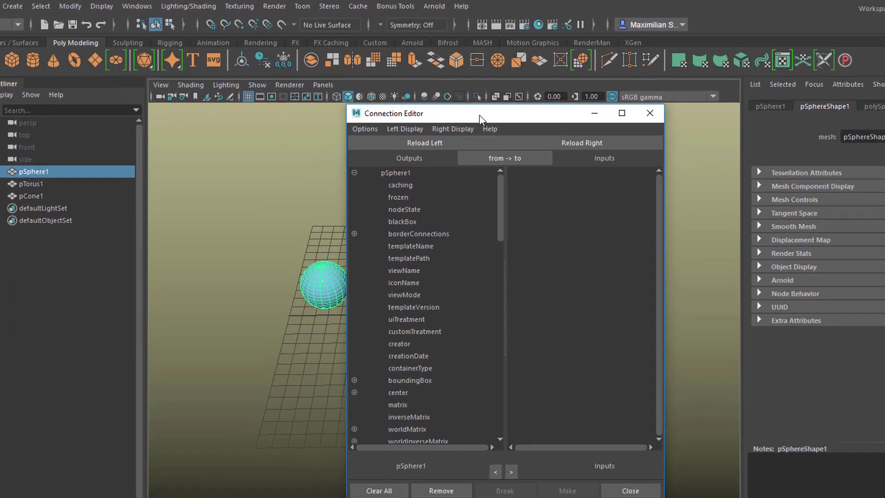
pyautogui.moveTo(479, 115); pyautogui.dragTo(701, 89)
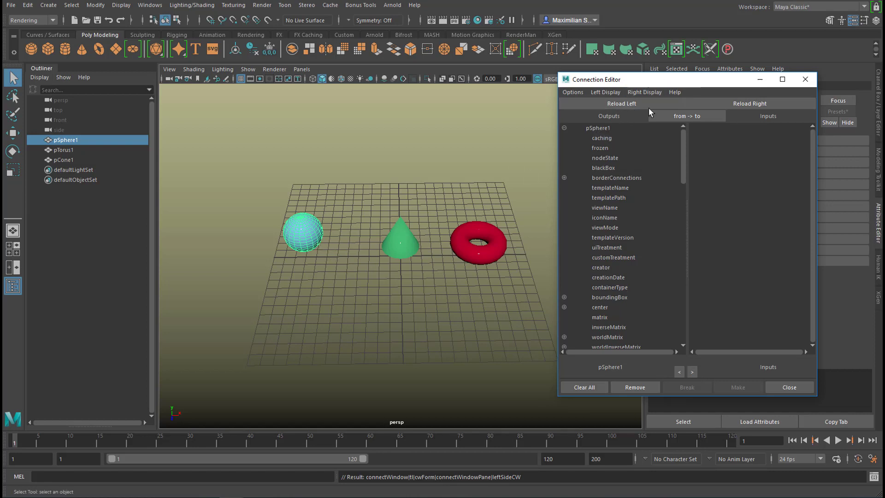
pyautogui.moveTo(610, 82); pyautogui.dragTo(71, 75)
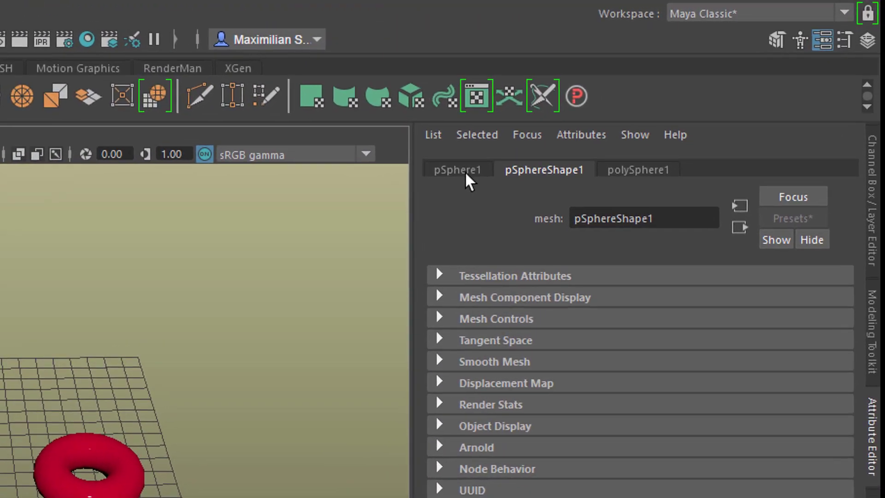
# Show the polySphere1 tab in the Attribute Editor and select that node.
pyautogui.click(466, 173)
pyautogui.click(573, 170)
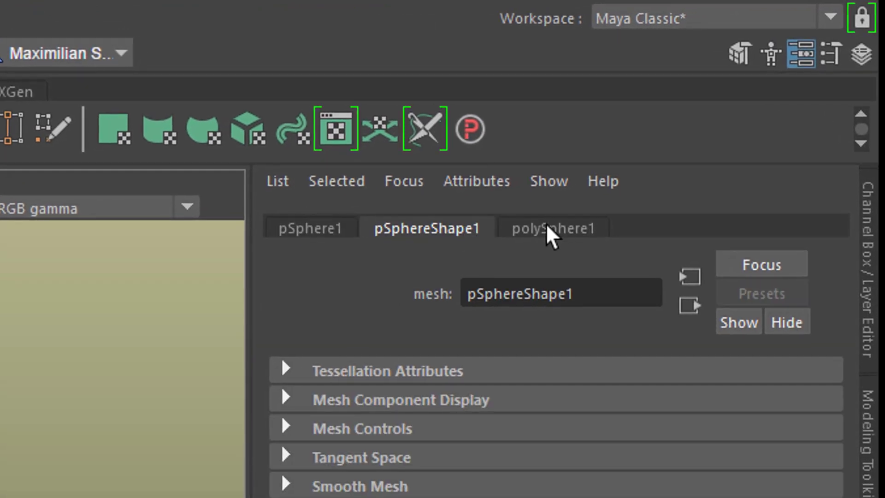
pyautogui.click(546, 226)
pyautogui.click(309, 228)
pyautogui.click(440, 230)
pyautogui.click(563, 227)
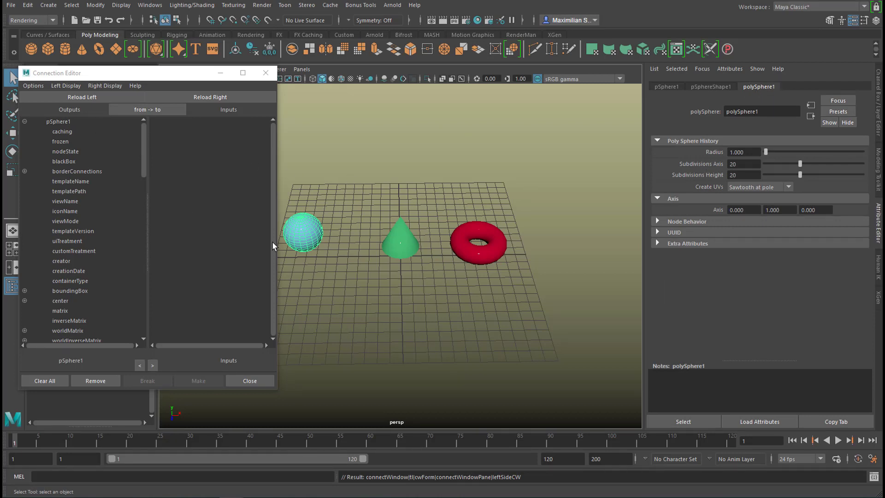
pyautogui.click(685, 421)
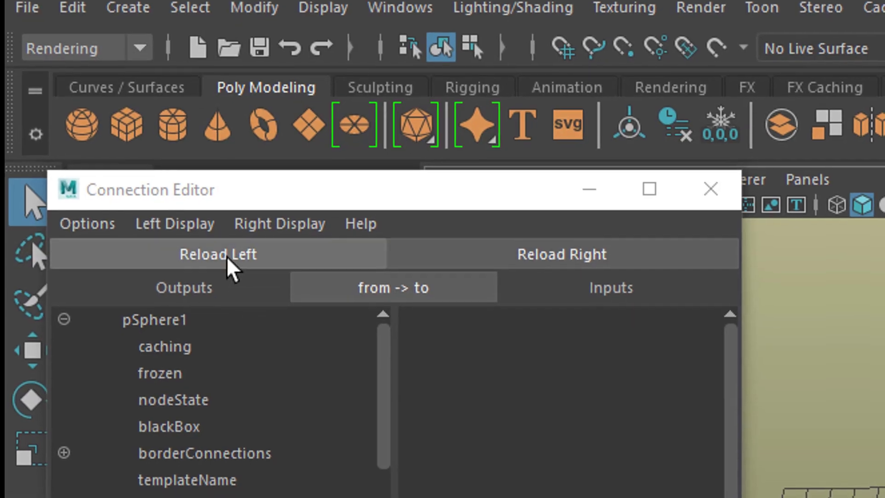
# Reload polySphere1 into the Outputs list, pick radius, and select the torus.
pyautogui.click(227, 242)
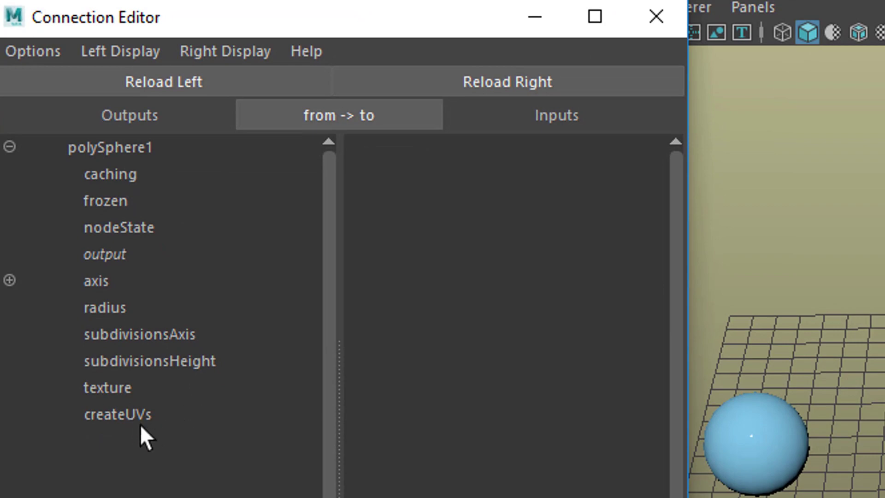
pyautogui.click(102, 307)
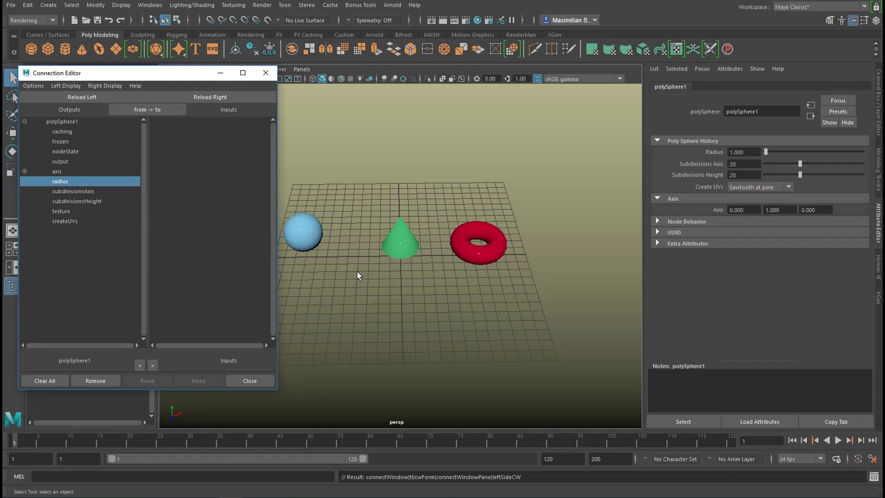
pyautogui.click(486, 222)
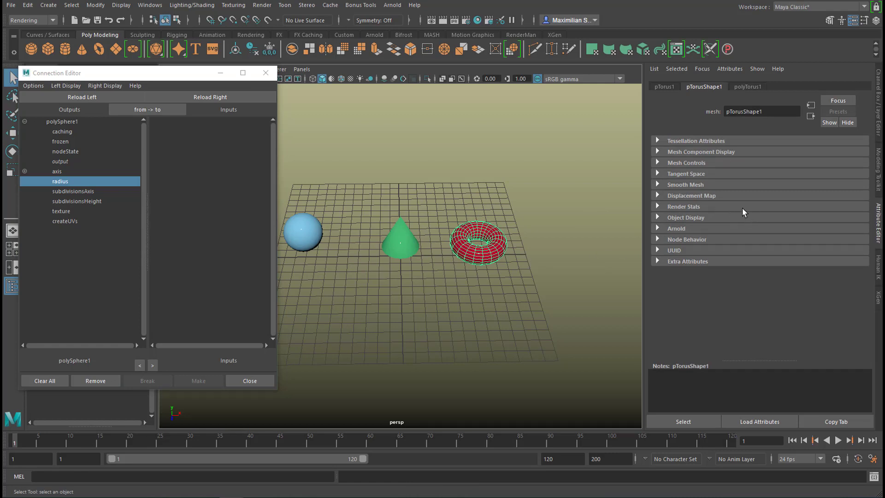
# Load polyTorus1 as inputs and link polySphere1.radius to polyTorus1.radius.
pyautogui.click(750, 86)
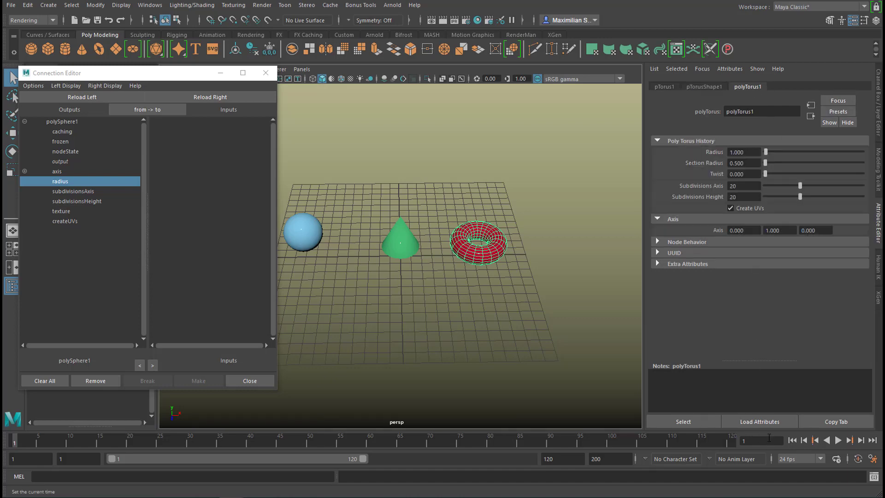
pyautogui.click(693, 422)
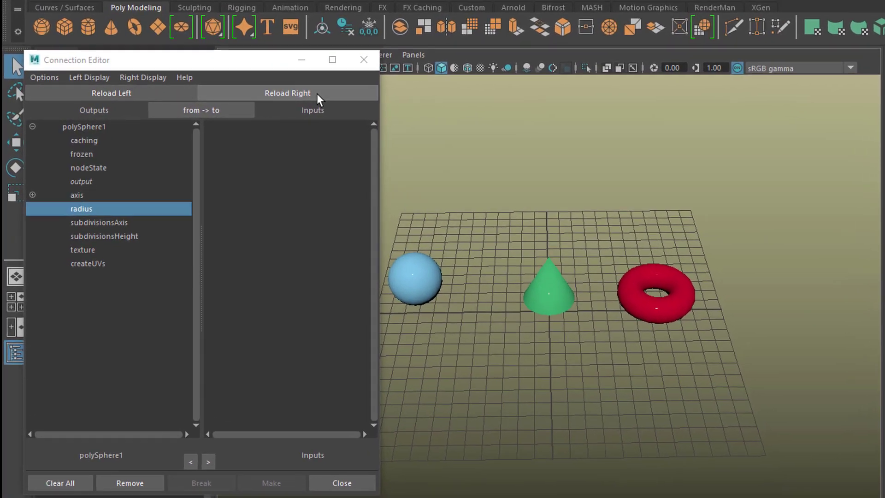
pyautogui.click(266, 96)
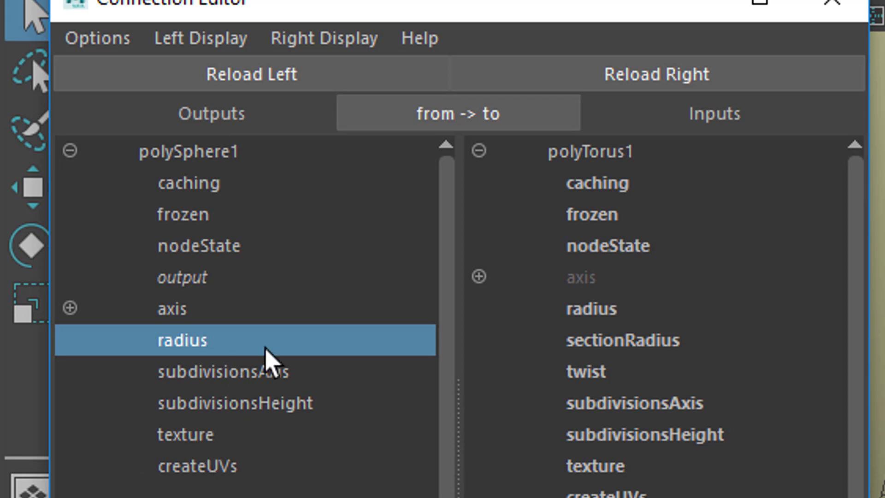
pyautogui.click(615, 311)
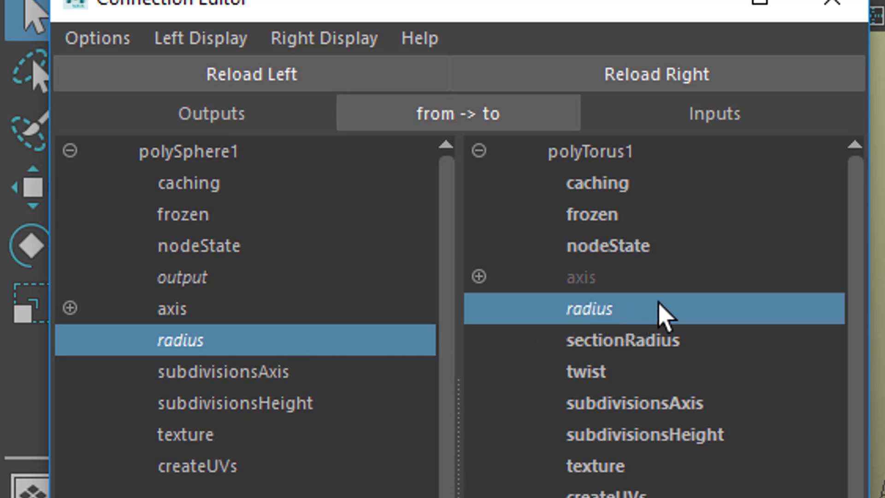
pyautogui.click(606, 312)
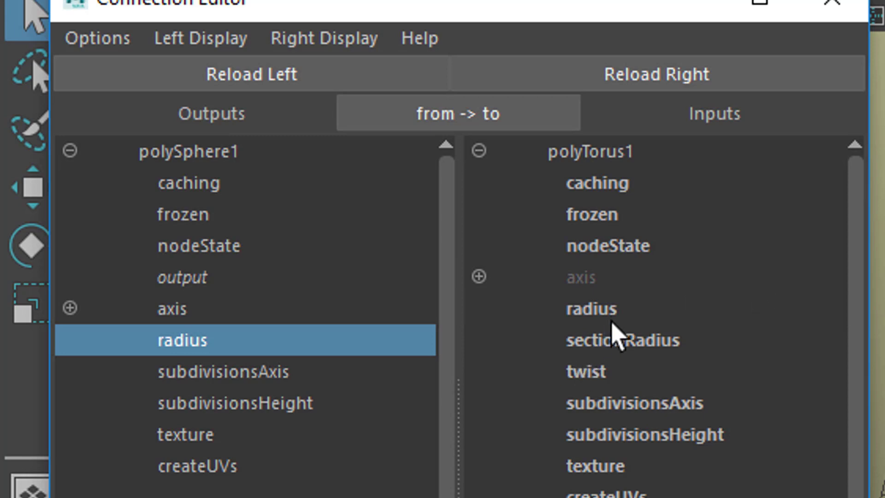
pyautogui.click(603, 310)
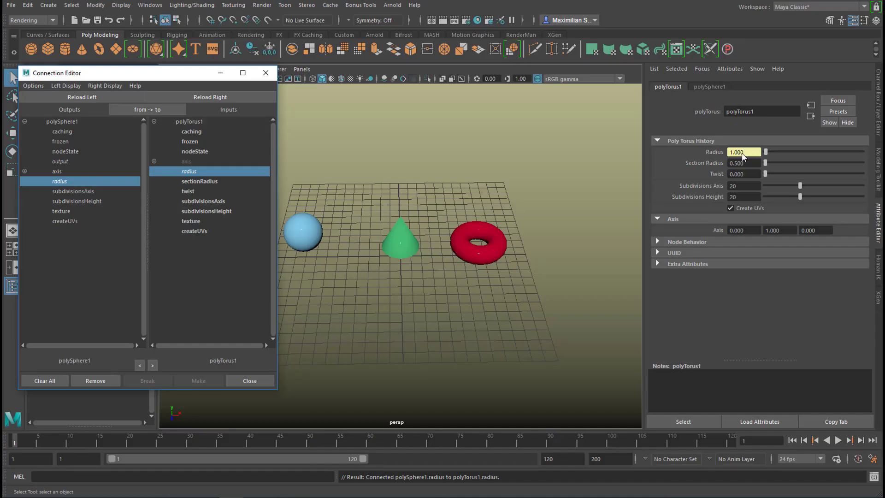
# Set the sphere Radius to 2.072 so the torus grows, then break the radius link.
pyautogui.click(308, 234)
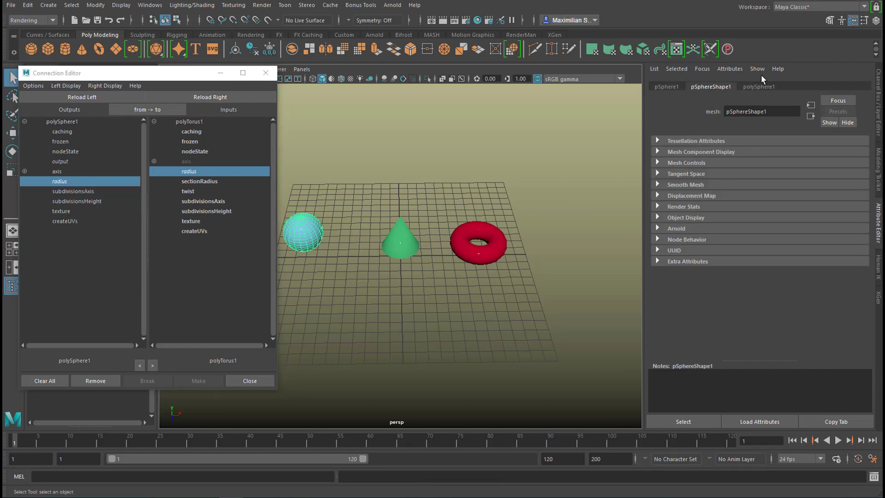
pyautogui.click(759, 87)
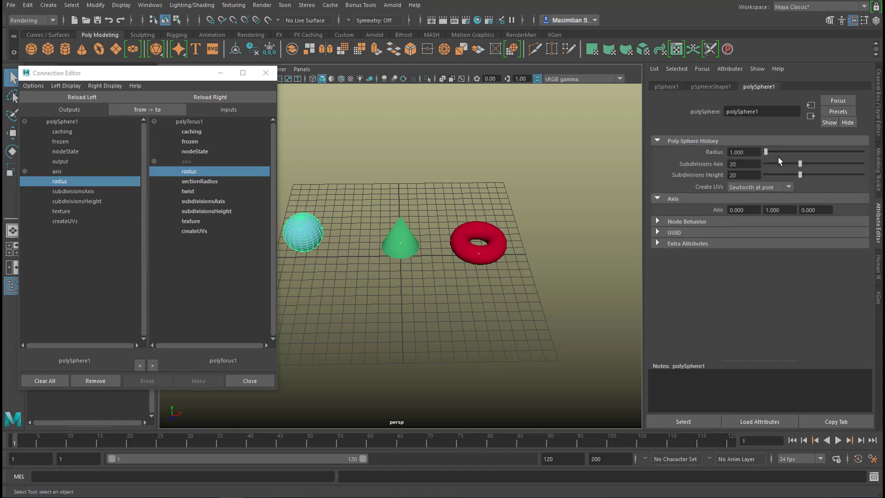
pyautogui.moveTo(767, 153); pyautogui.dragTo(767, 154)
pyautogui.moveTo(768, 158); pyautogui.dragTo(768, 159)
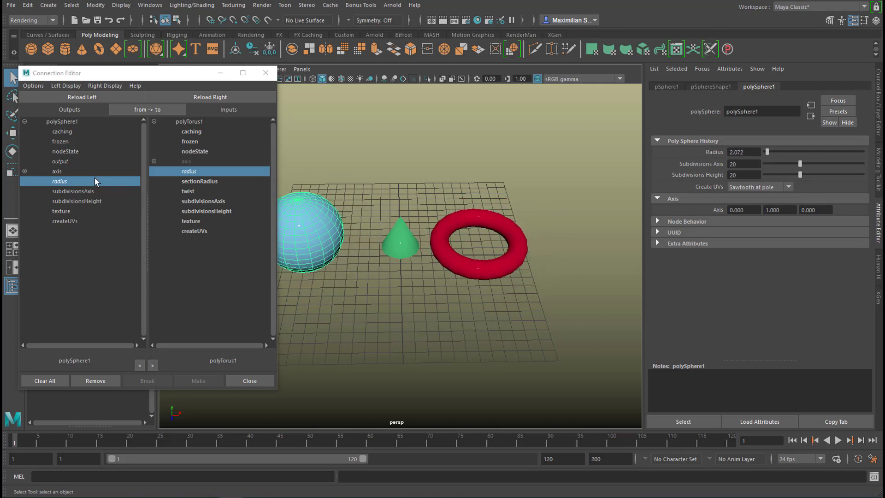
pyautogui.click(181, 173)
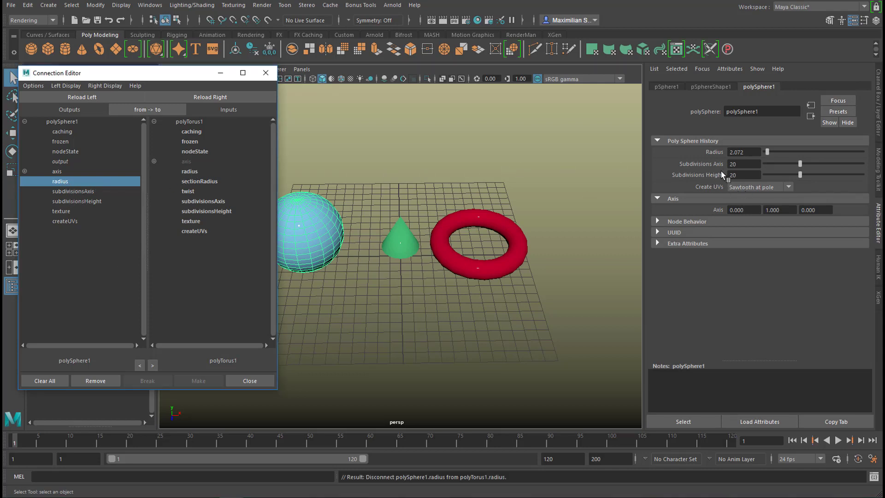
# Link sphere radius to torus subdivisionsAxis and raise radius to 3.618, squaring the torus.
pyautogui.click(214, 202)
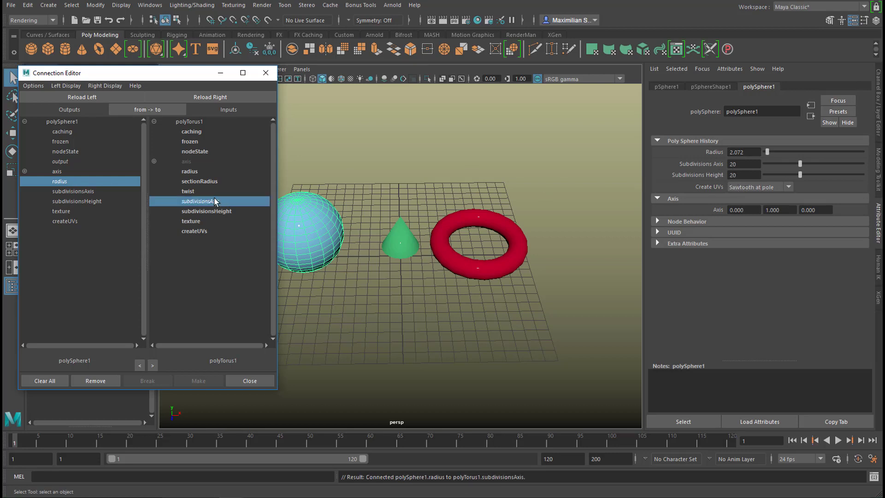
pyautogui.click(327, 218)
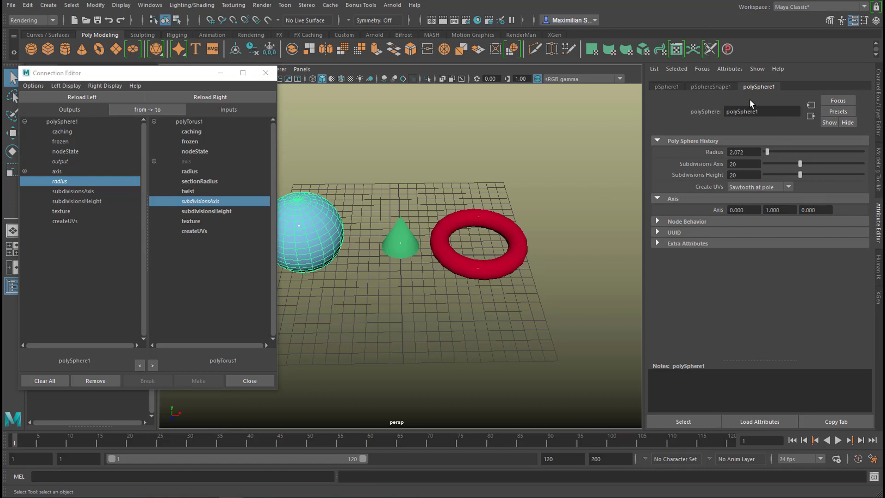
pyautogui.moveTo(767, 152)
pyautogui.mouseDown()
pyautogui.moveTo(778, 161)
pyautogui.moveTo(768, 163)
pyautogui.mouseUp()
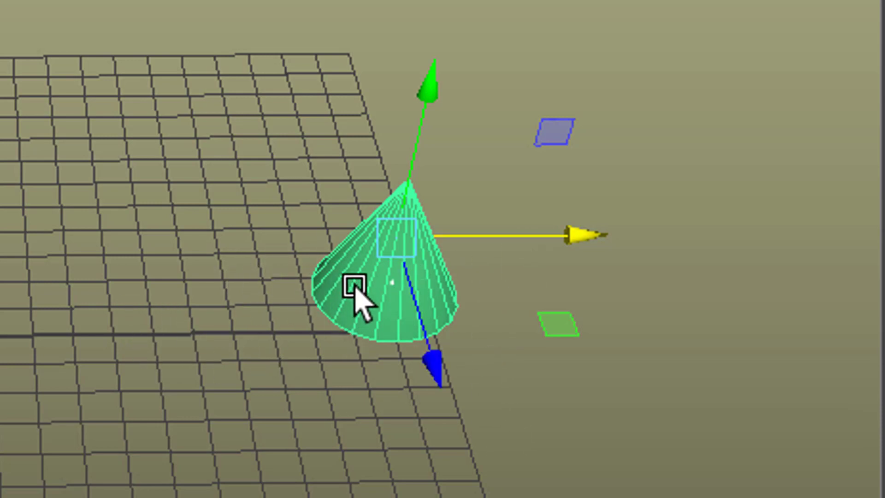
# Switch the cone to Face mode and select one of its side faces.
pyautogui.moveTo(366, 291); pyautogui.dragTo(364, 351, button='right')
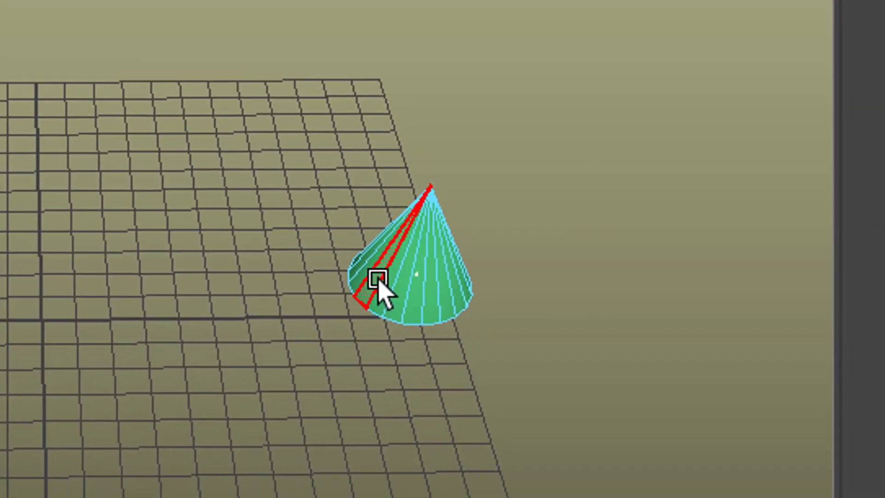
pyautogui.click(353, 279)
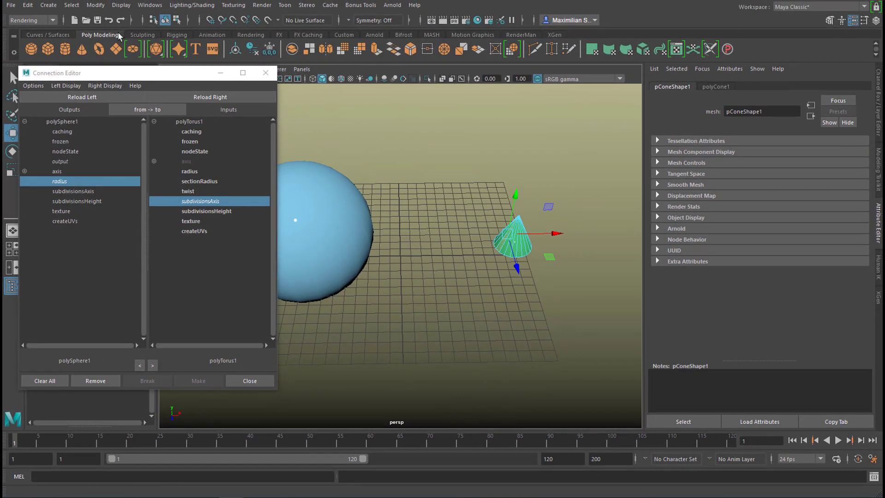
# Extrude the selected cone face outward by 1.924 into a wedge.
pyautogui.click(377, 55)
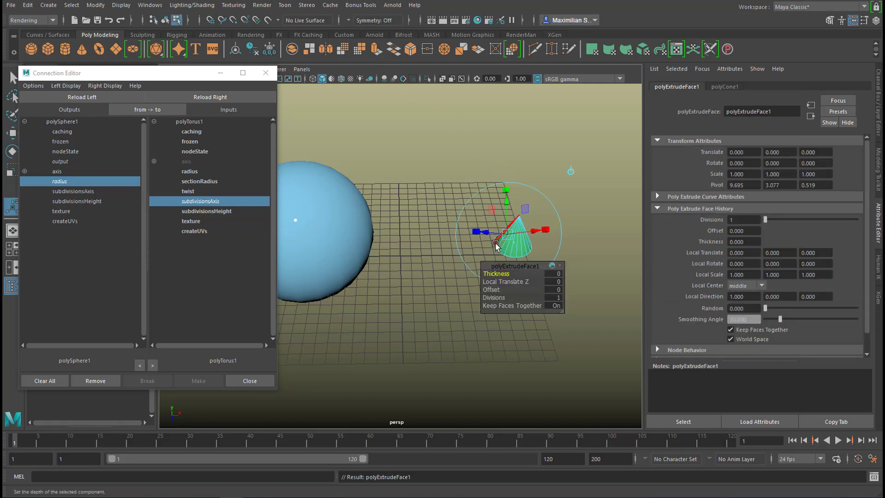
pyautogui.moveTo(486, 234); pyautogui.dragTo(462, 231)
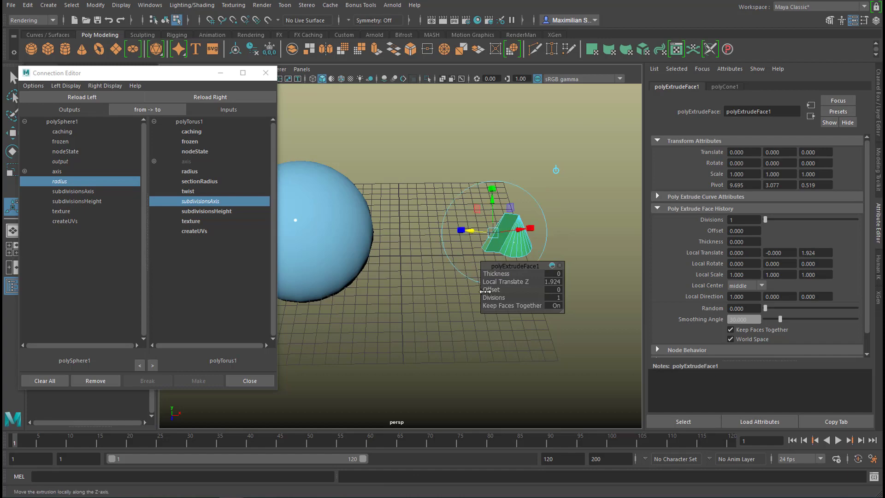
pyautogui.keyDown('alt'); pyautogui.moveTo(480, 312); pyautogui.dragTo(561, 274); pyautogui.keyUp('alt')
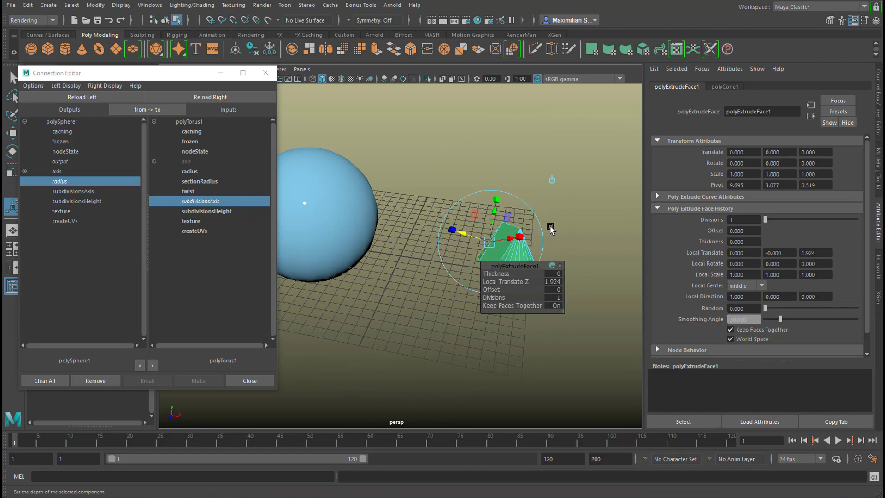
# Return to Object Mode and scale the whole cone up to about 4.449.
pyautogui.moveTo(532, 247); pyautogui.dragTo(576, 219, button='right')
pyautogui.keyDown('alt'); pyautogui.moveTo(555, 317); pyautogui.dragTo(559, 305); pyautogui.keyUp('alt')
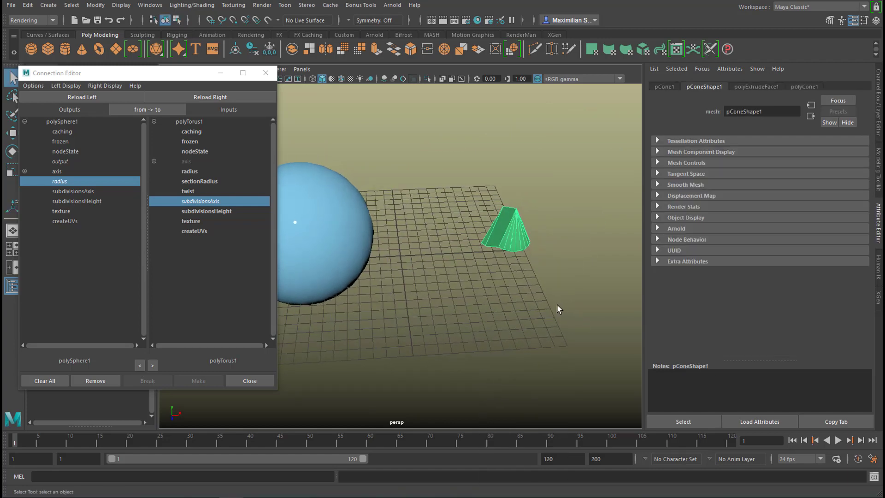
pyautogui.click(559, 306)
pyautogui.click(525, 241)
pyautogui.keyDown('alt'); pyautogui.moveTo(525, 240); pyautogui.dragTo(554, 330); pyautogui.keyUp('alt')
pyautogui.press('r')
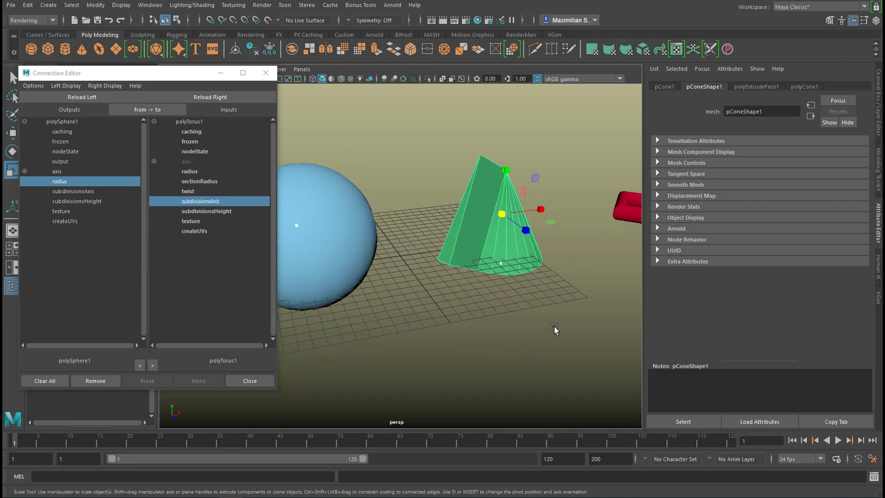
pyautogui.click(555, 330)
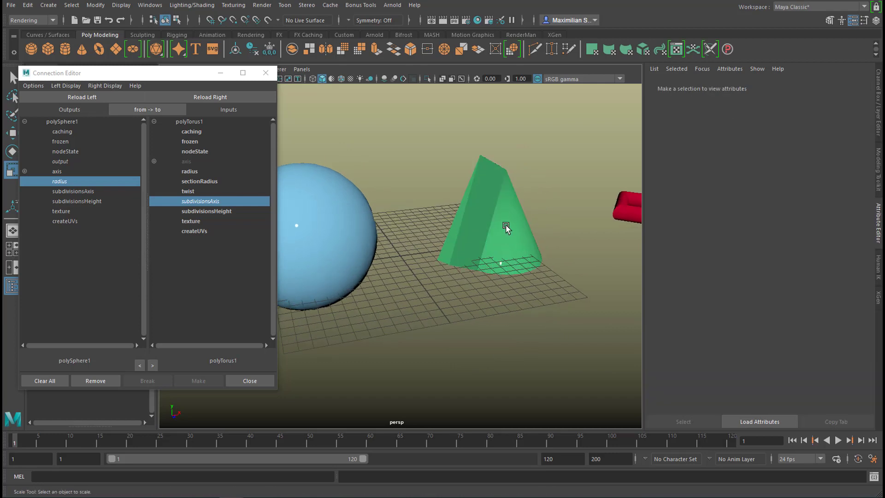
# Load the sphere's transform pSphere1 as the Connection Editor's output side, then select the cone.
pyautogui.click(321, 237)
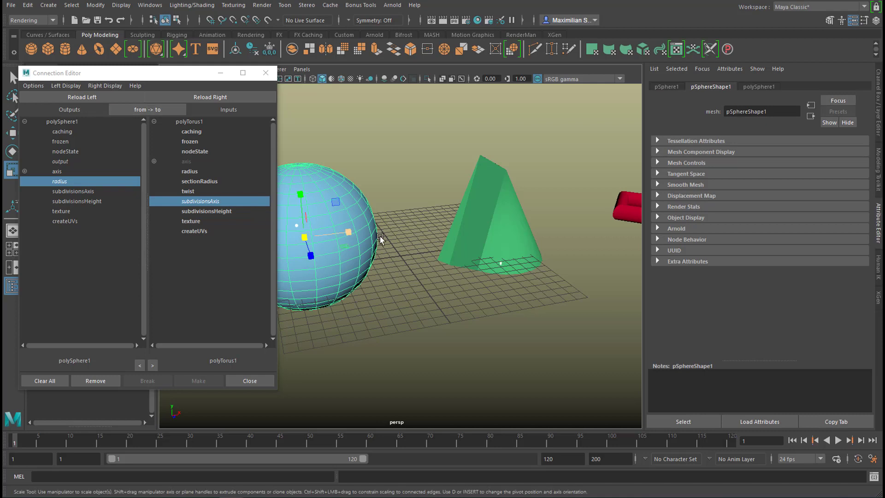
pyautogui.click(666, 88)
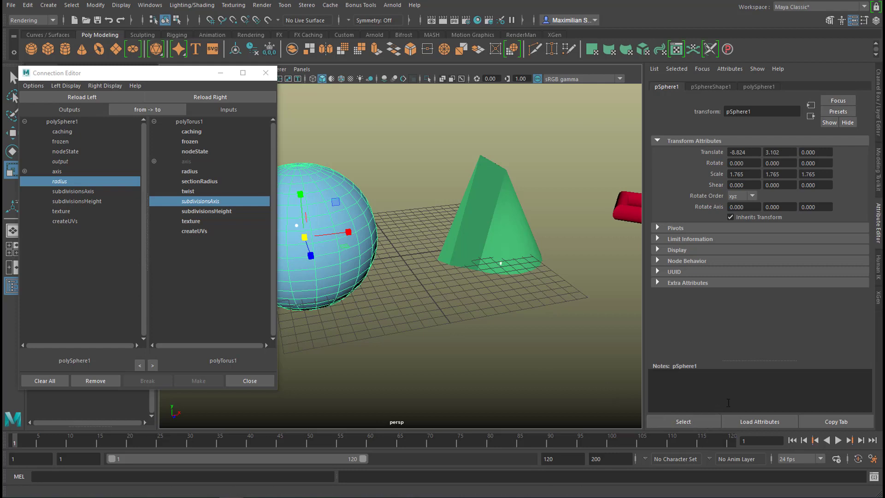
pyautogui.click(75, 98)
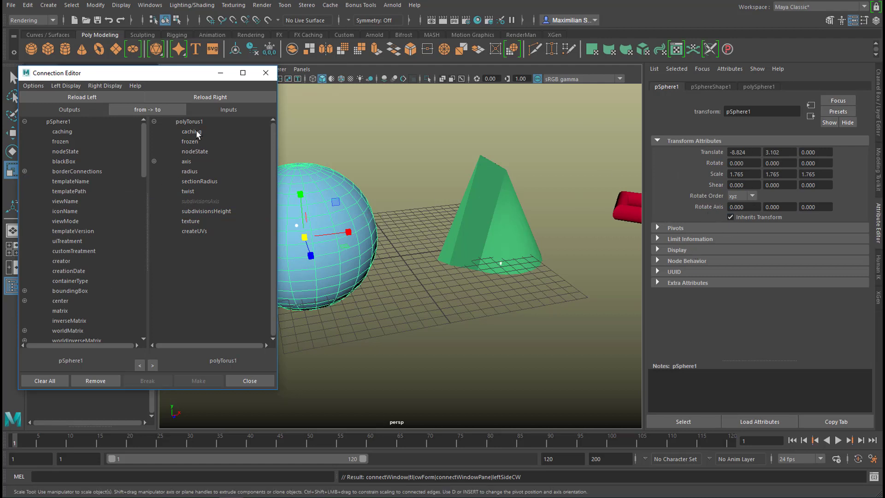
pyautogui.click(514, 217)
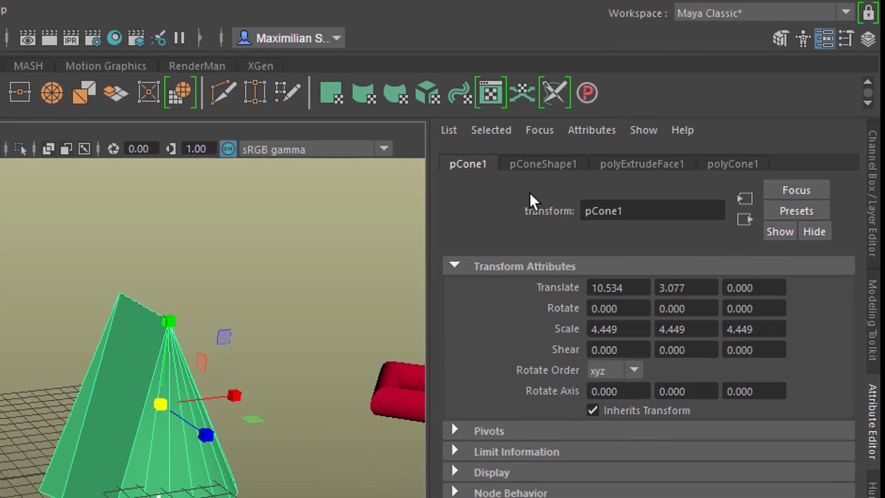
# Load the cone's polyExtrudeFace1 node as the Connection Editor's input side.
pyautogui.click(641, 179)
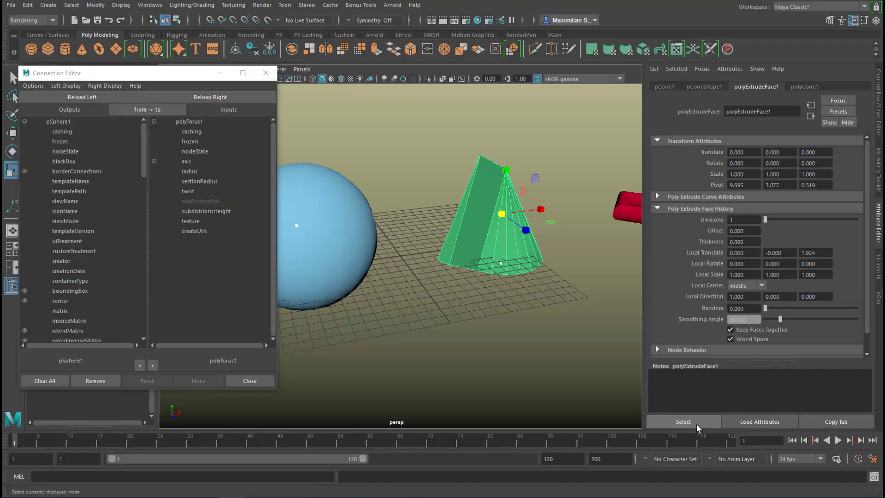
pyautogui.click(695, 422)
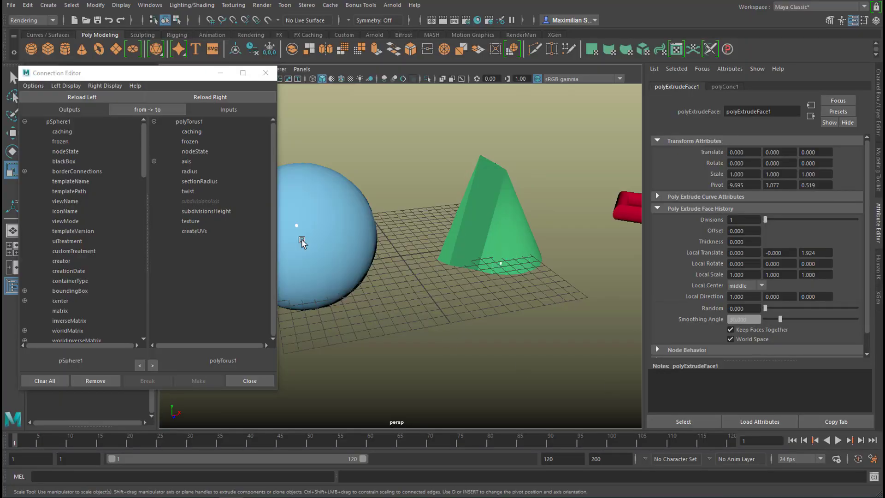
pyautogui.click(224, 98)
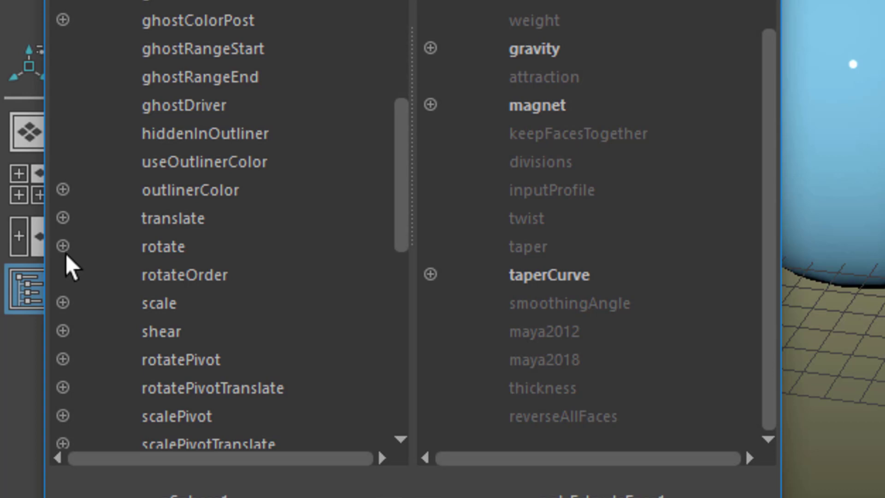
# Expand rotate in Outputs and scale in Inputs to list their X, Y, Z channels.
pyautogui.click(63, 247)
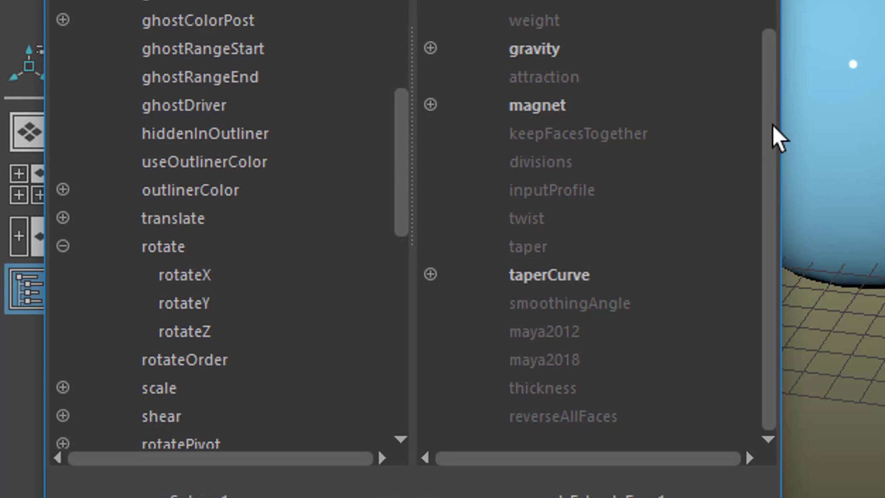
pyautogui.scroll(4, 772, 126)
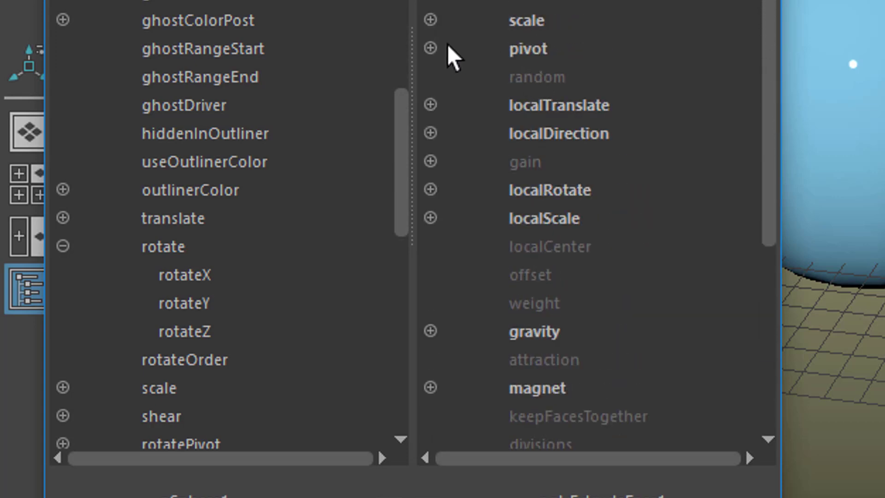
pyautogui.click(436, 23)
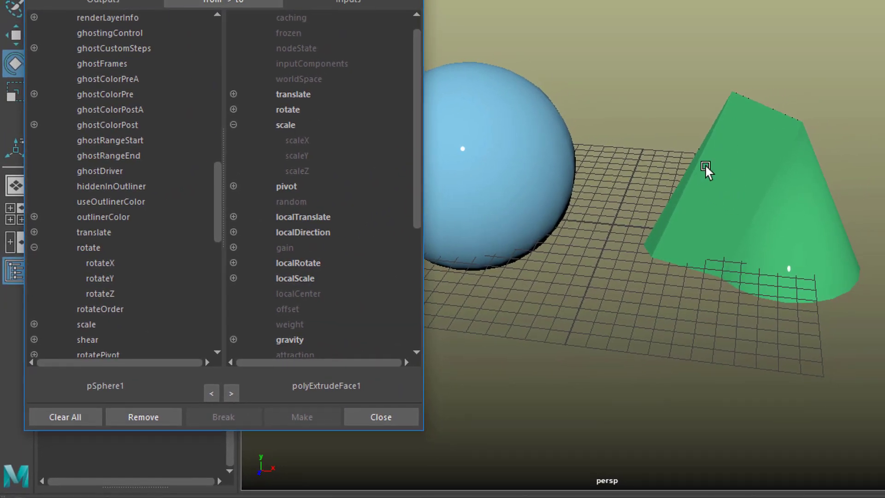
# Connect pSphere1.rotateX to polyExtrudeFace1.scaleX and rotate the sphere in X to test the cone.
pyautogui.click(109, 263)
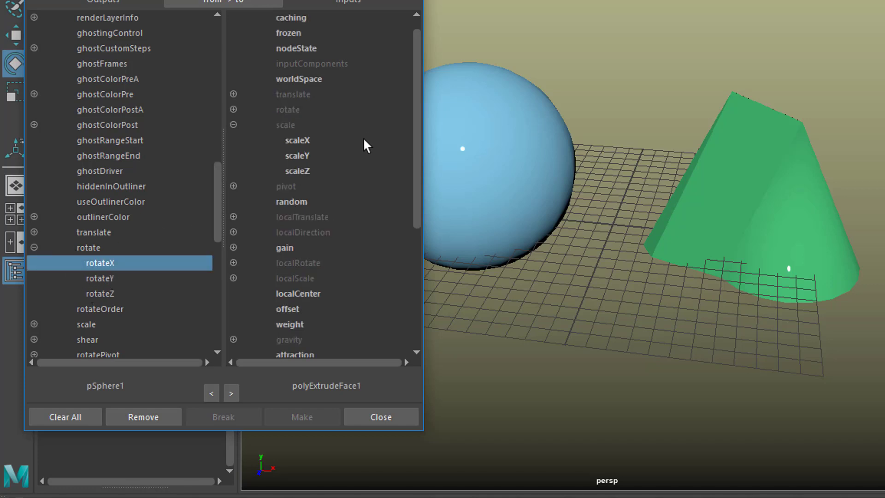
pyautogui.click(306, 142)
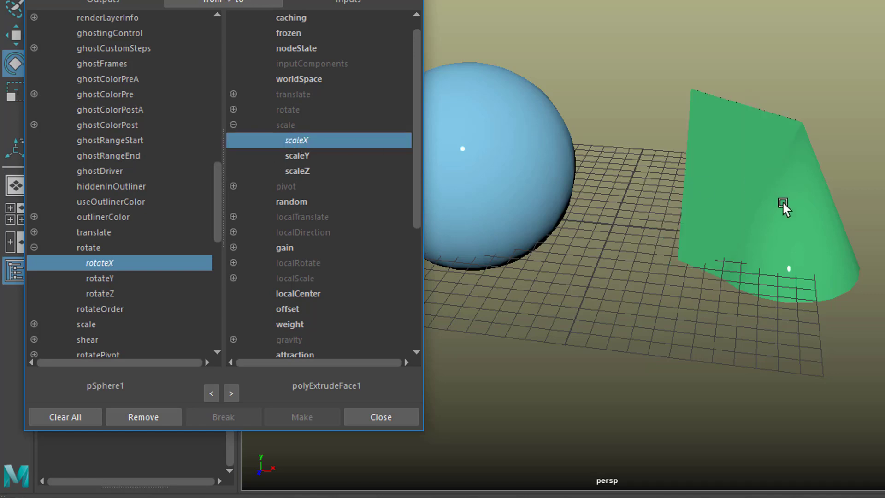
pyautogui.keyDown('alt'); pyautogui.moveTo(781, 247); pyautogui.dragTo(526, 232); pyautogui.keyUp('alt')
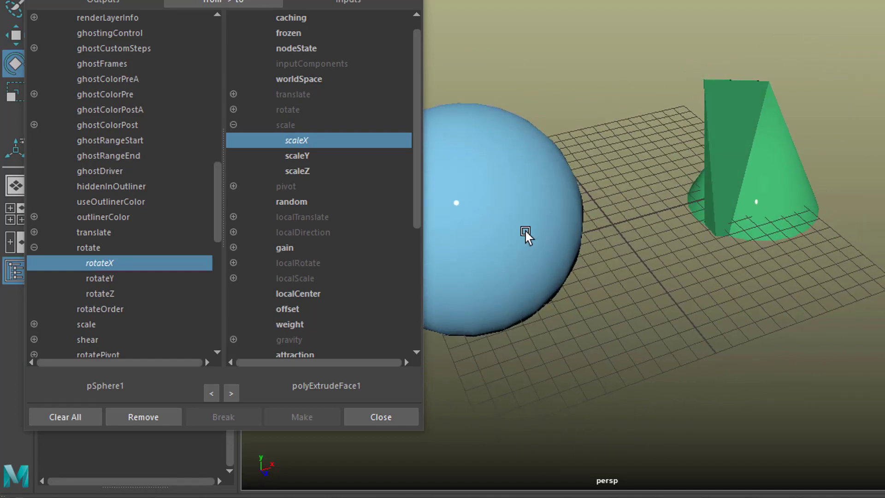
pyautogui.click(495, 240)
pyautogui.keyDown('alt'); pyautogui.moveTo(560, 236); pyautogui.dragTo(622, 269); pyautogui.keyUp('alt')
pyautogui.moveTo(457, 182)
pyautogui.mouseDown()
pyautogui.moveTo(463, 192)
pyautogui.moveTo(456, 186)
pyautogui.mouseUp()
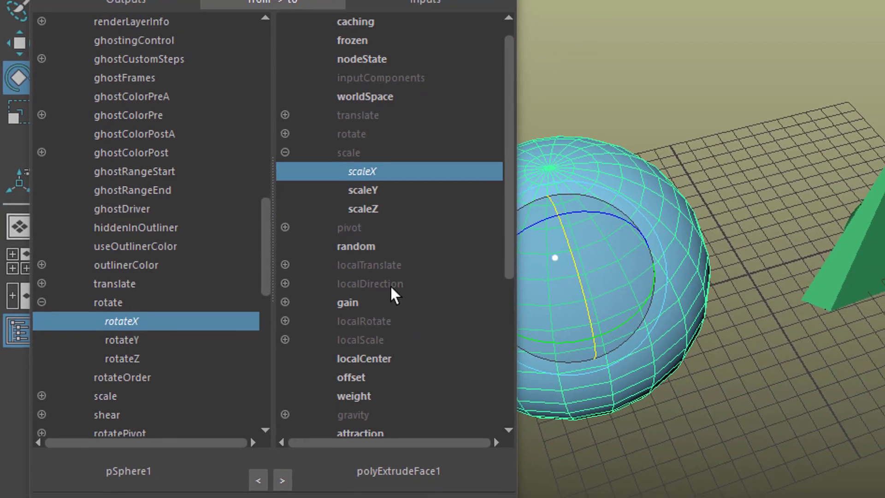
# Also connect pSphere1.rotateX to polyExtrudeFace1's random and gain[0] inputs.
pyautogui.click(438, 246)
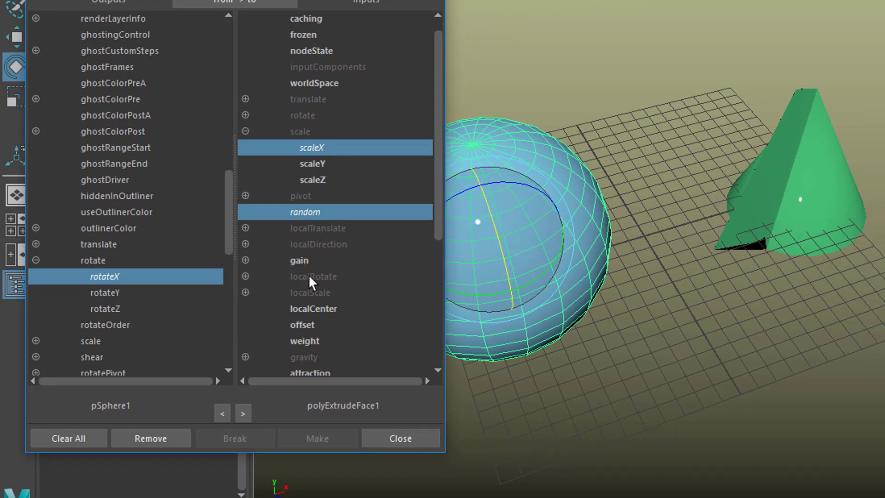
pyautogui.click(245, 260)
pyautogui.click(276, 276)
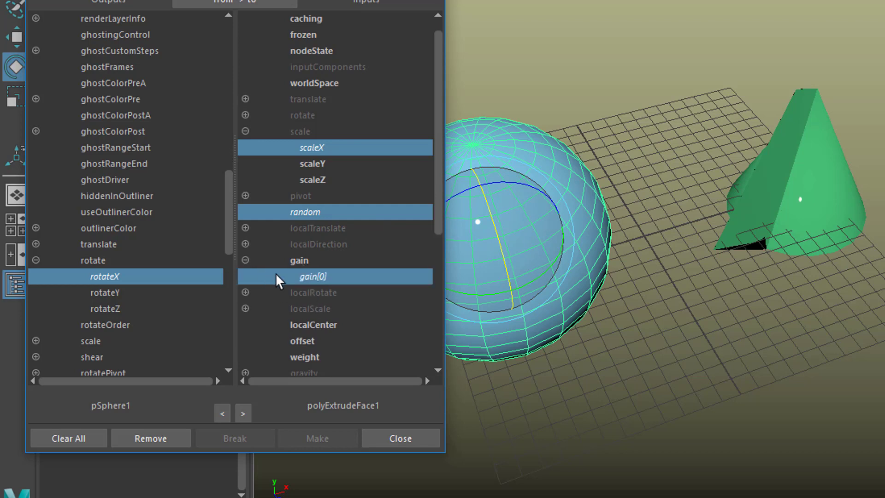
pyautogui.click(319, 276)
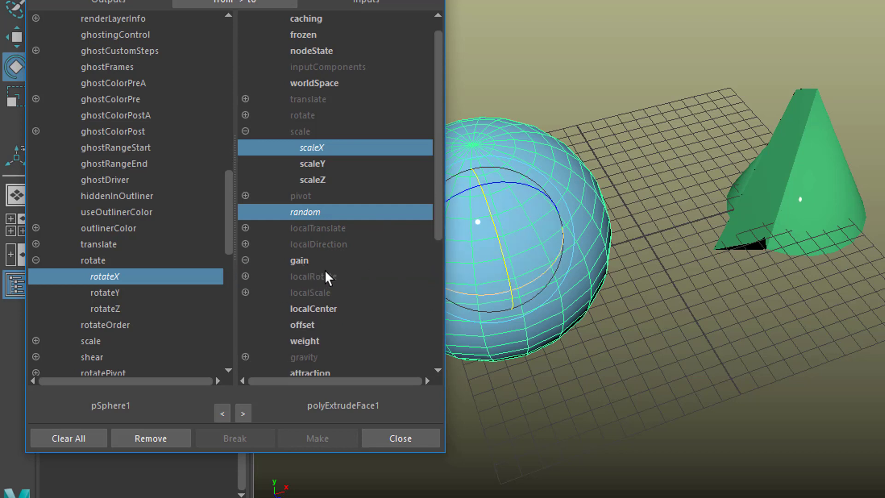
pyautogui.click(273, 275)
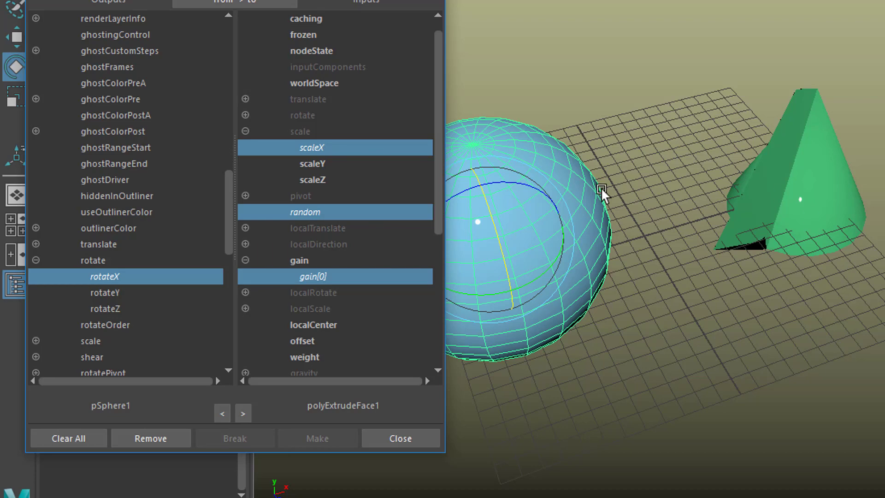